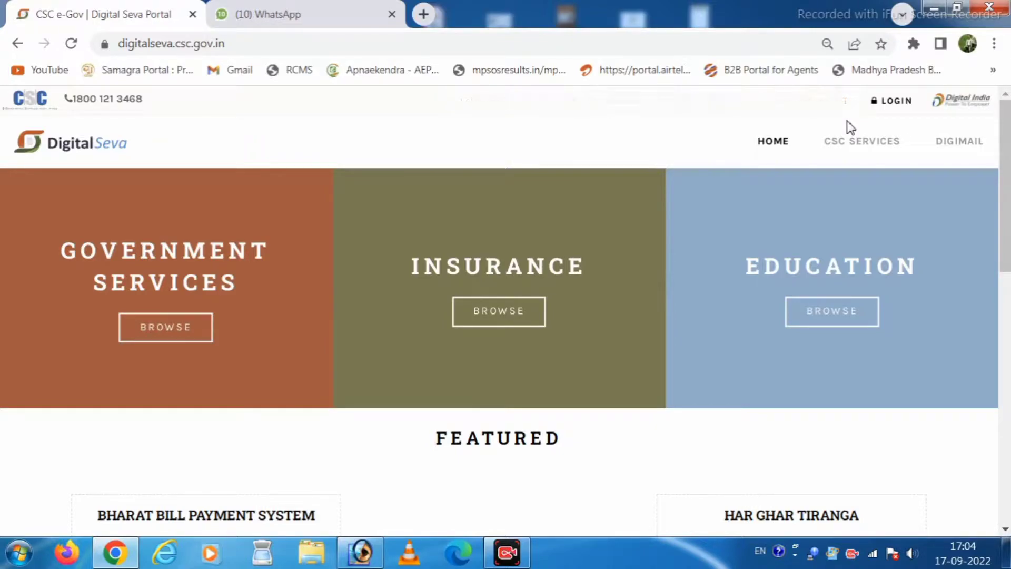
Open the Digital Seva Connect sign-in page with the LOGIN link at the top right
left_click(885, 107)
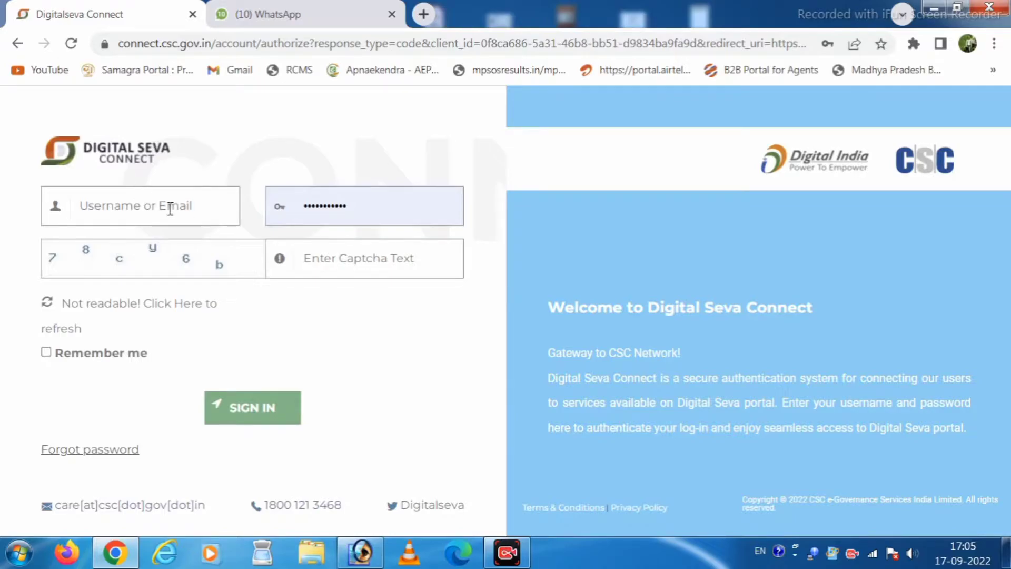
Begin filling the sign-in form's username and captcha fields
left_click(148, 213)
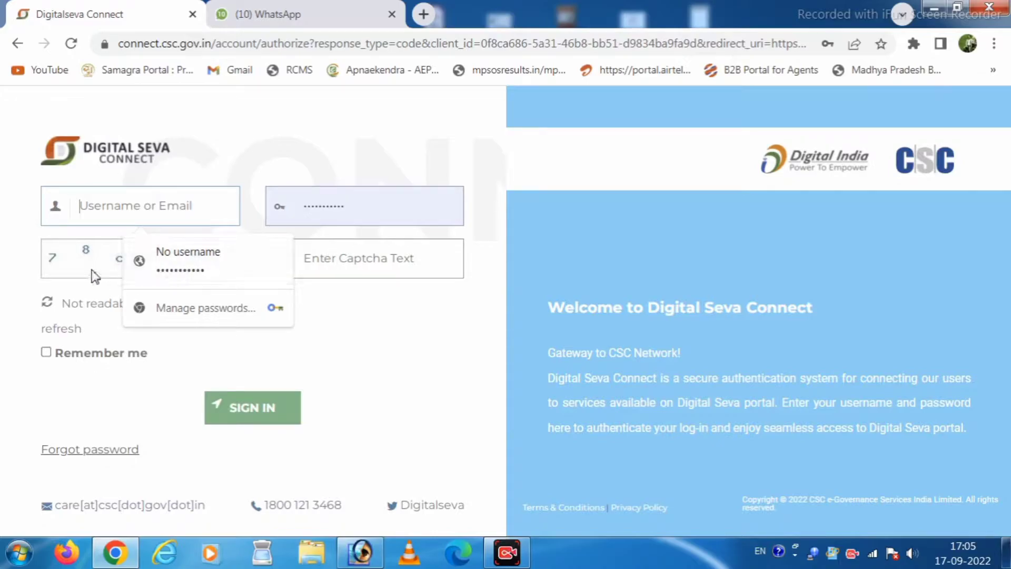
left_click(287, 272)
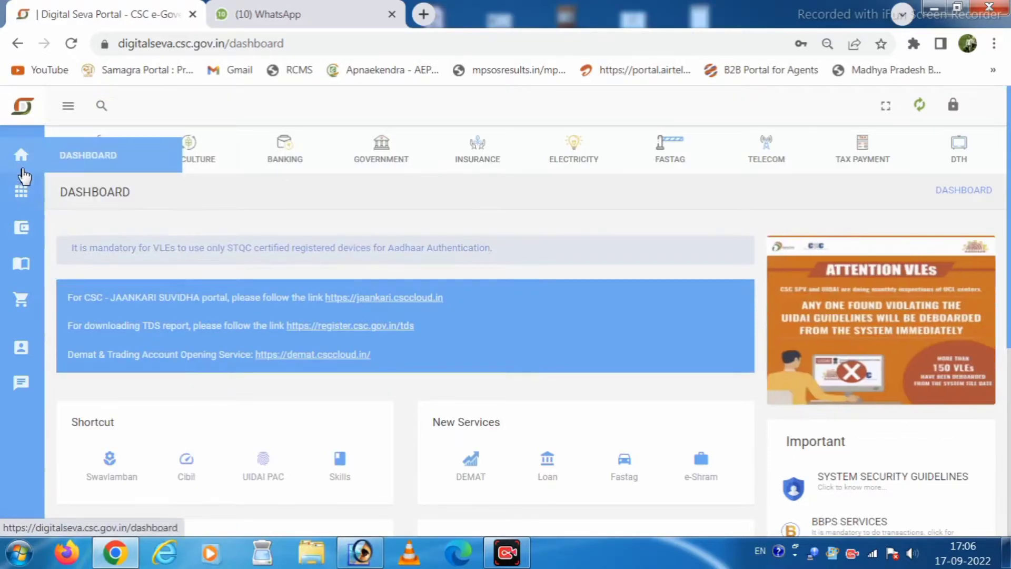
Check the 0.00 balance in Wallet Summary, then open Account > My Profile
mouse_move(25, 232)
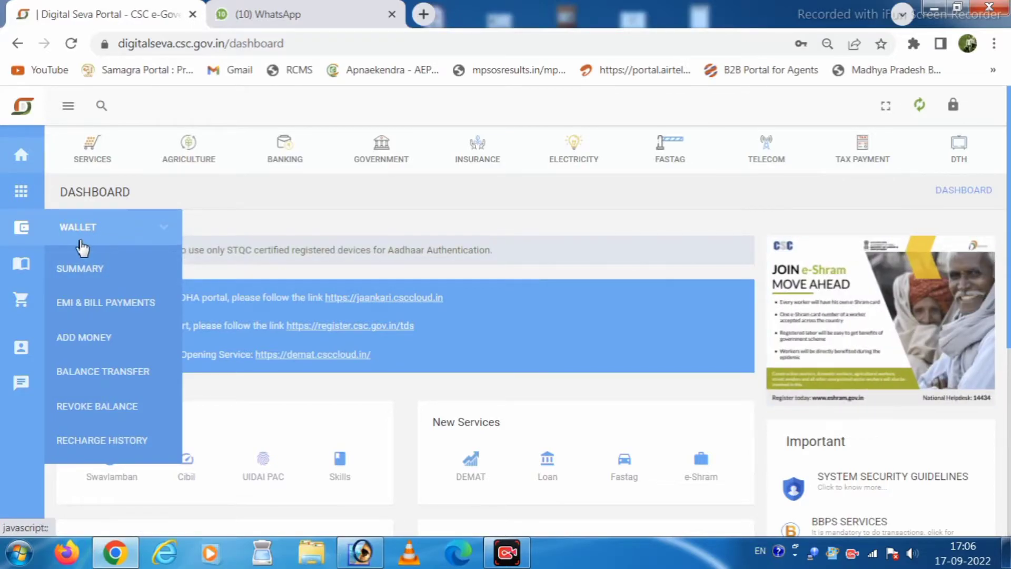
left_click(95, 272)
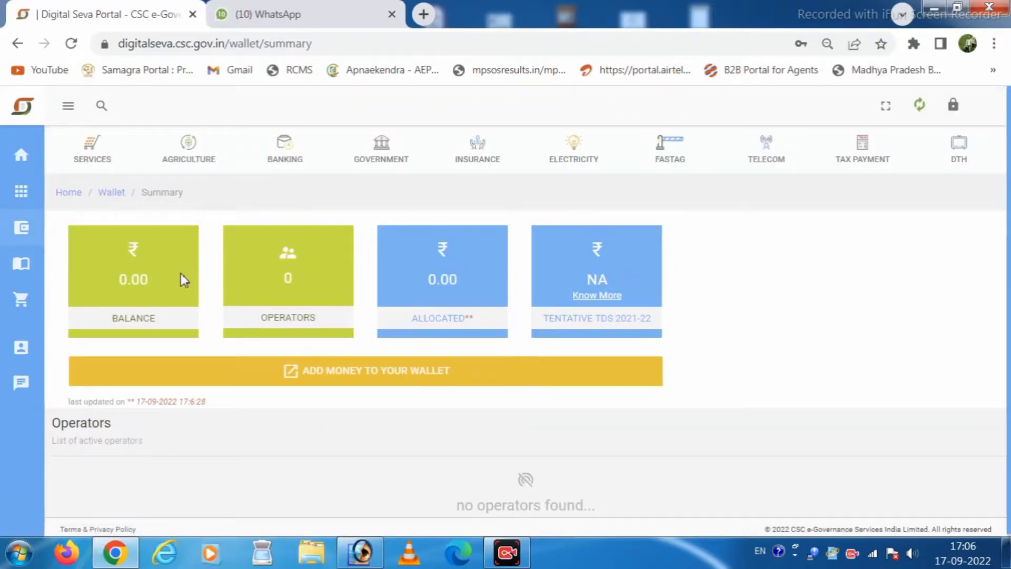
mouse_move(29, 316)
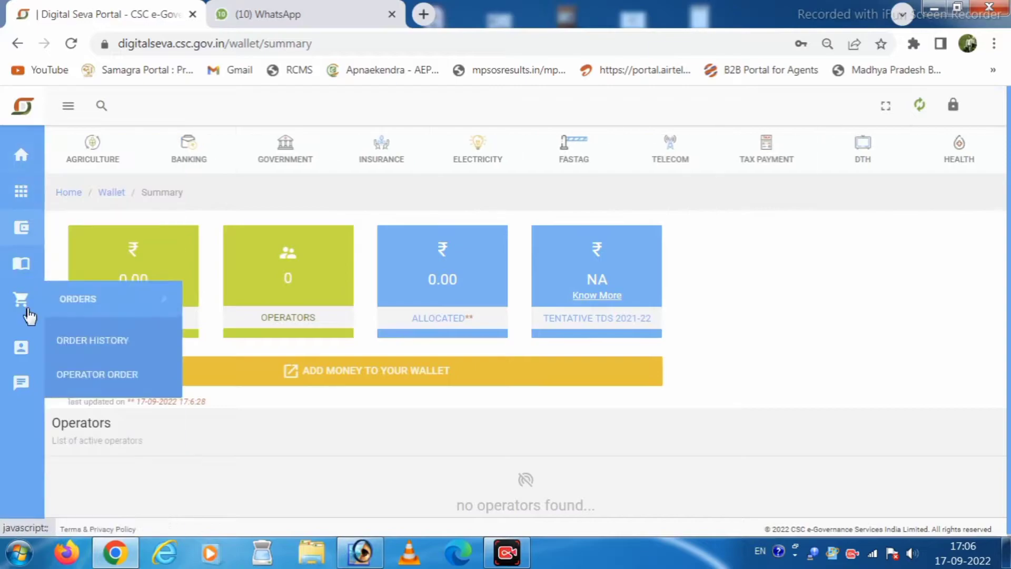
mouse_move(21, 350)
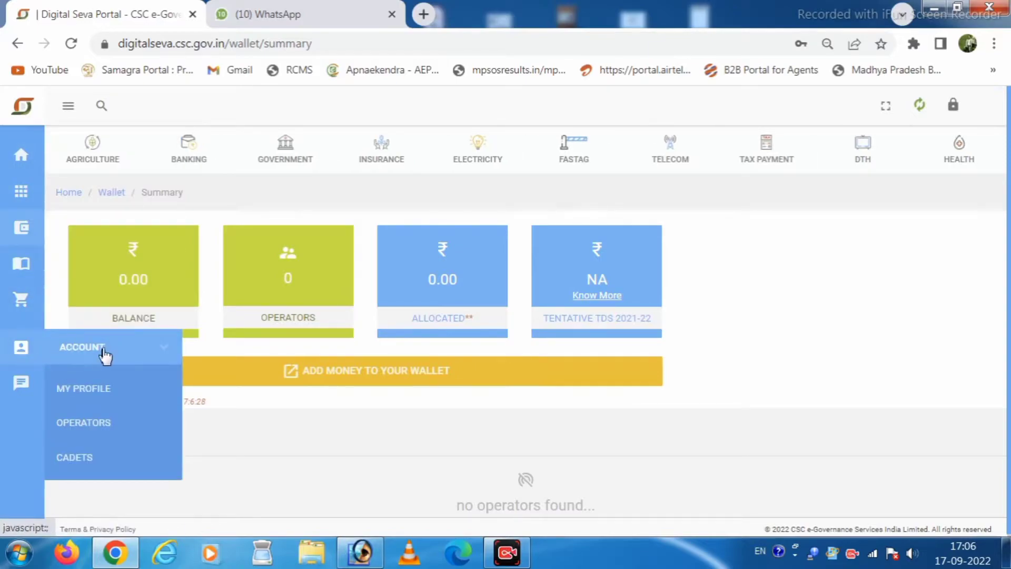
left_click(83, 400)
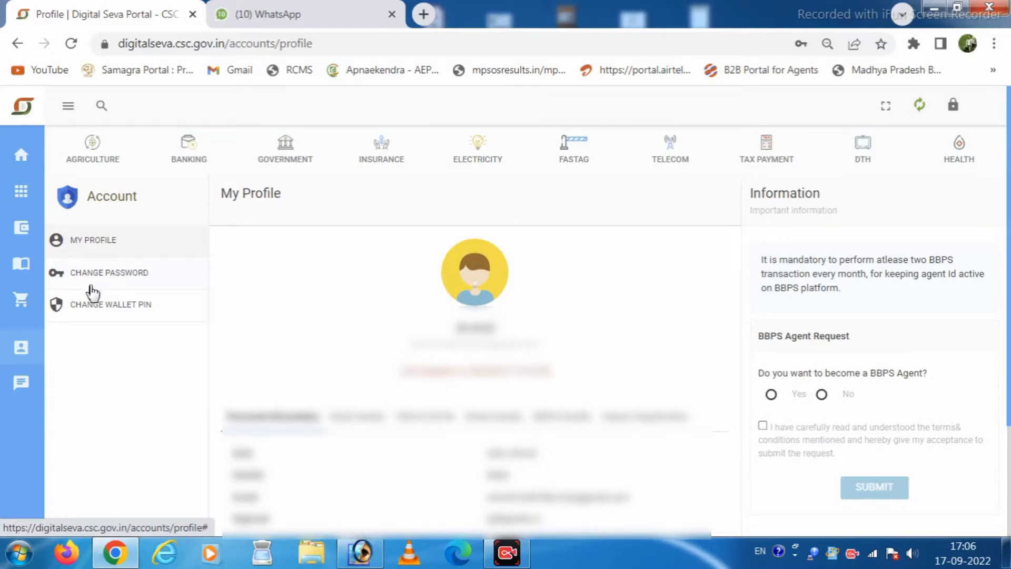
Open Change Wallet PIN and answer No to knowing the current wallet PIN
left_click(124, 311)
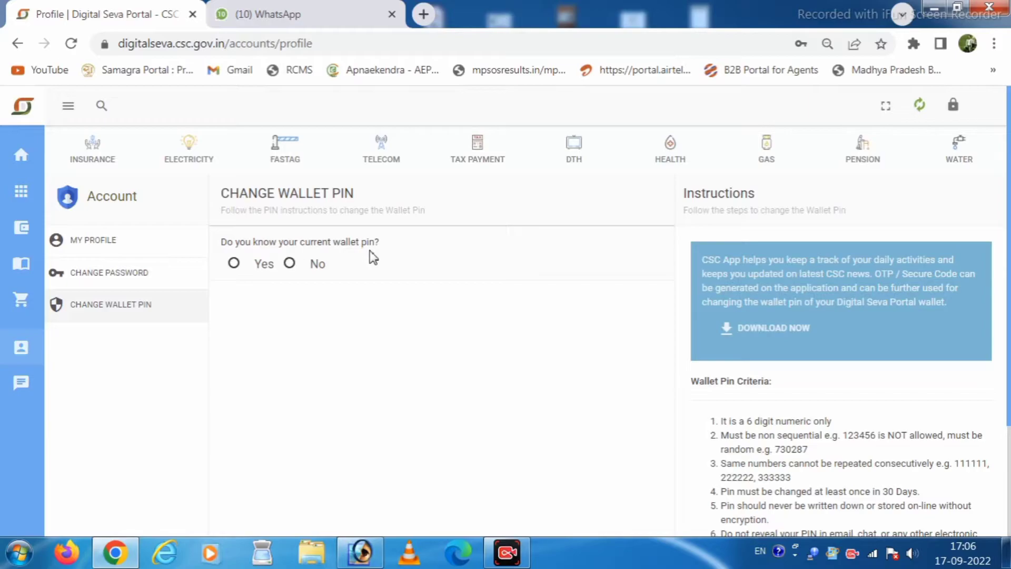
left_click(289, 264)
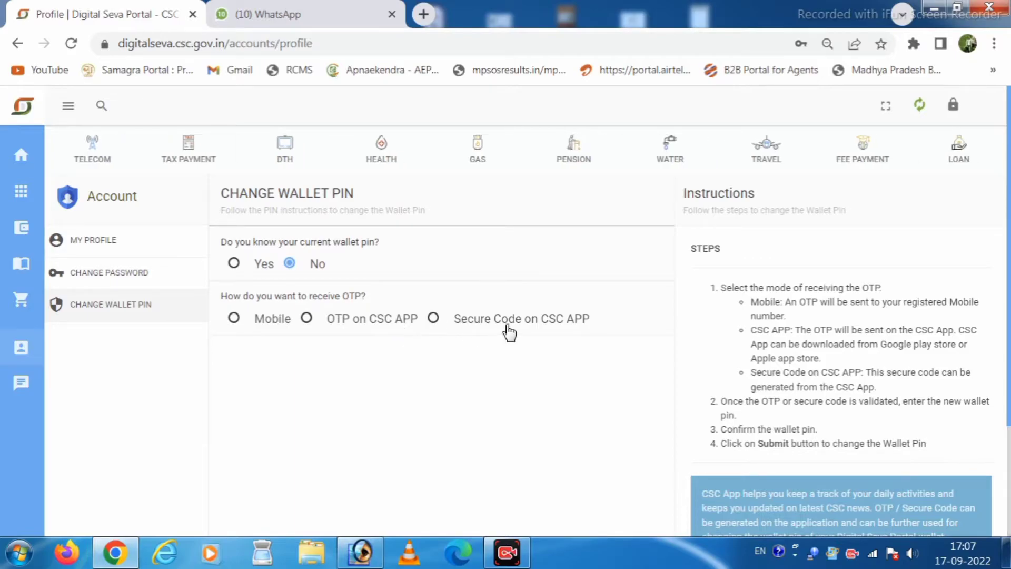
Request an OTP to the registered mobile and type the received code into the OTP field
left_click(234, 318)
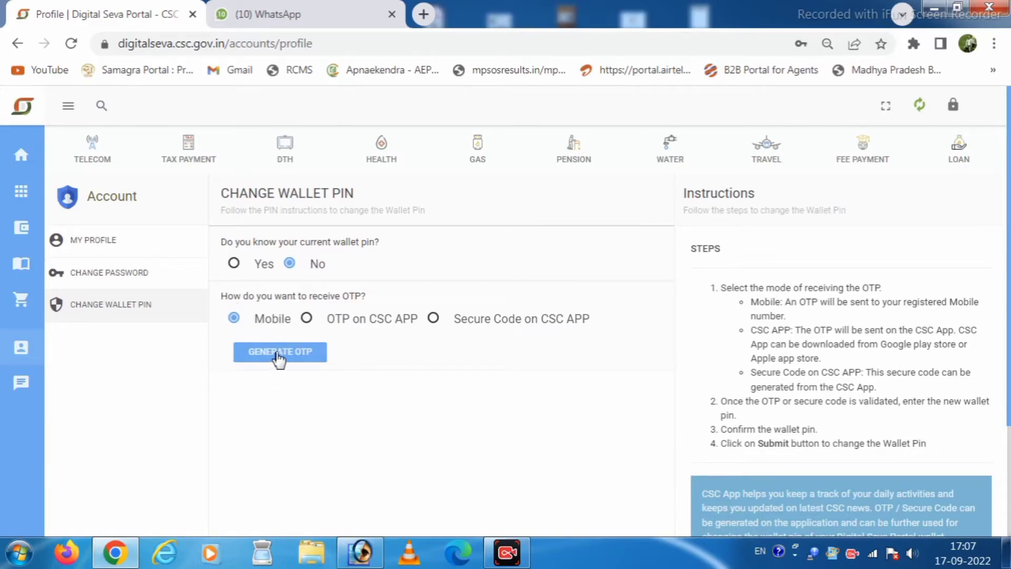
left_click(287, 352)
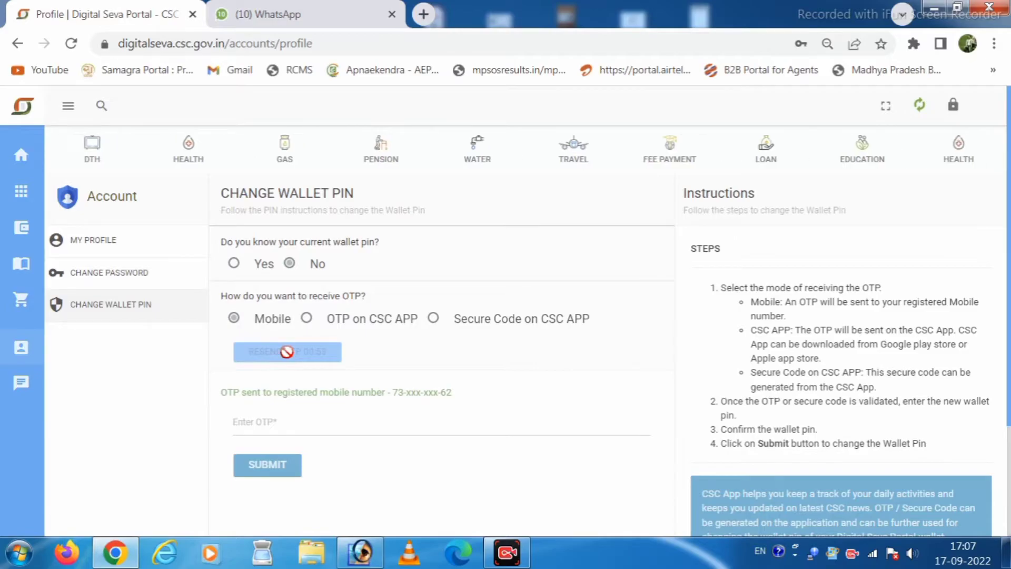
scroll(330, 421, "down", 3)
left_click(288, 281)
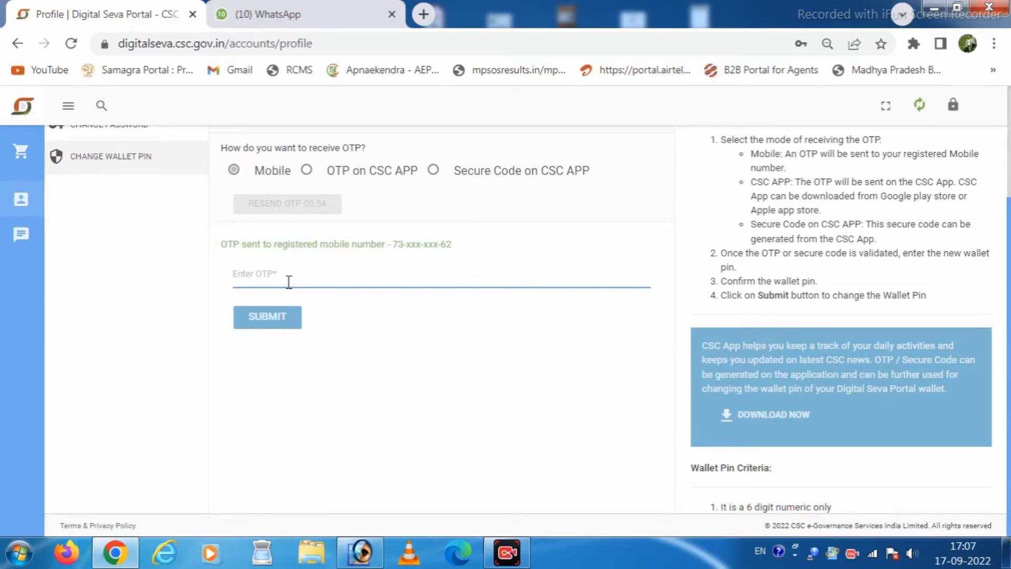
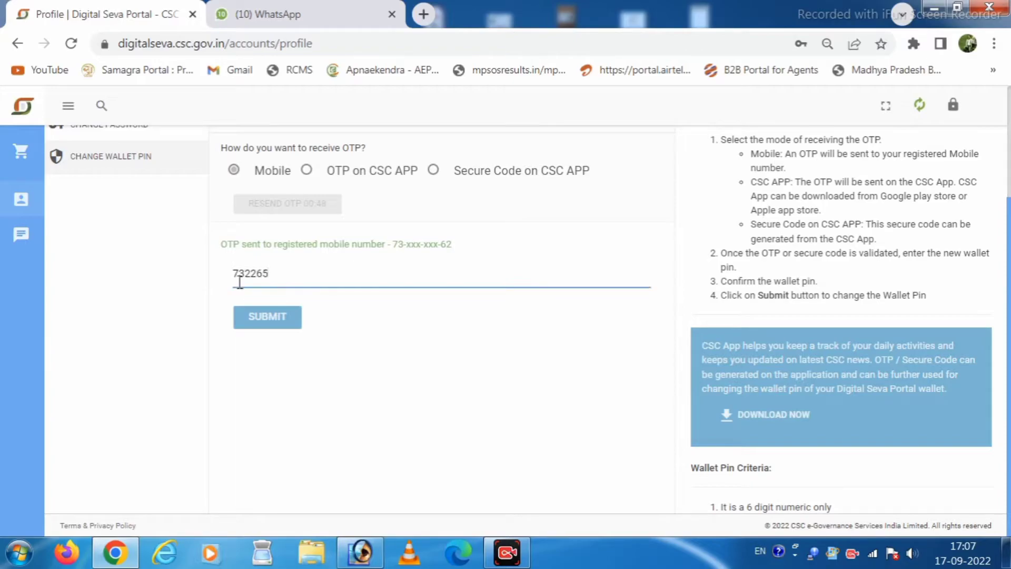
Submit the OTP and review the Wallet Pin Criteria: six digits, no sequences like 123456
left_click(267, 320)
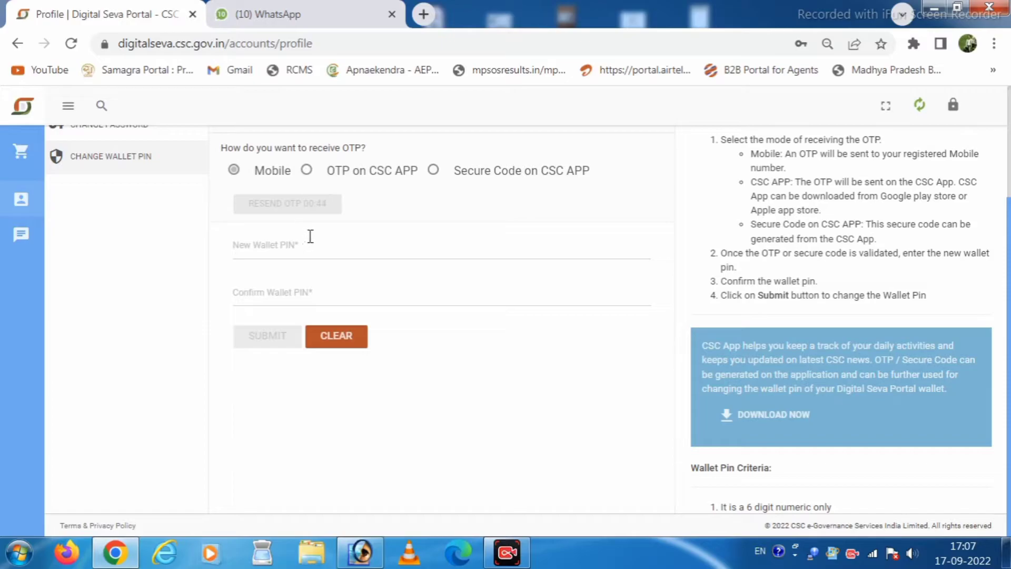
left_click(289, 248)
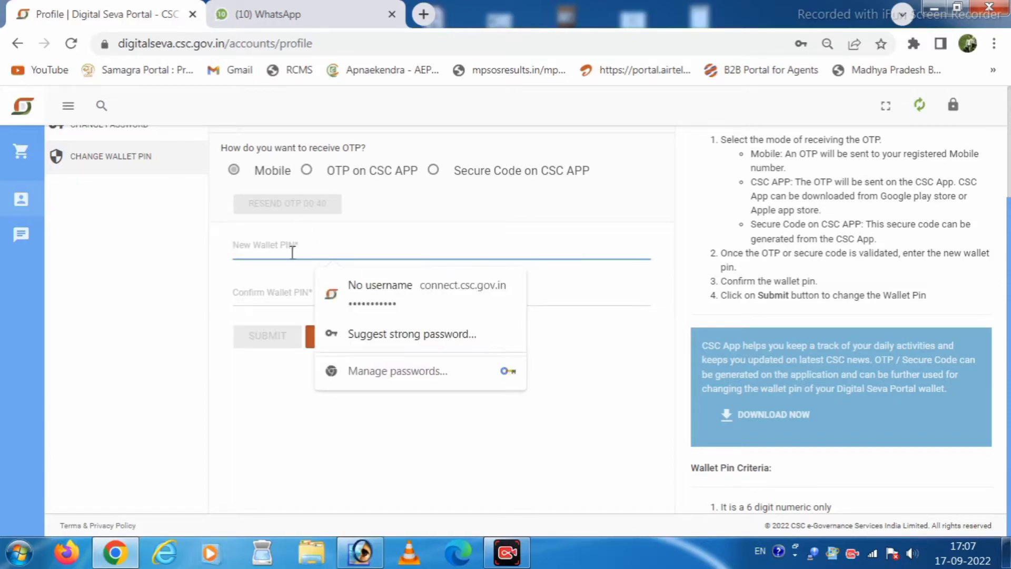
scroll(801, 416, "down", 2)
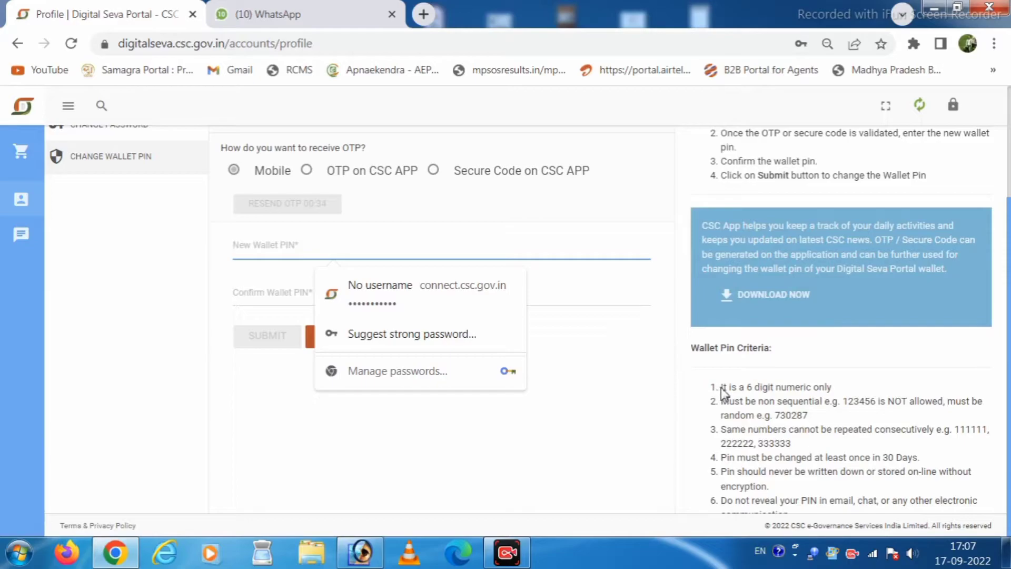
left_click_drag(721, 388, 858, 390)
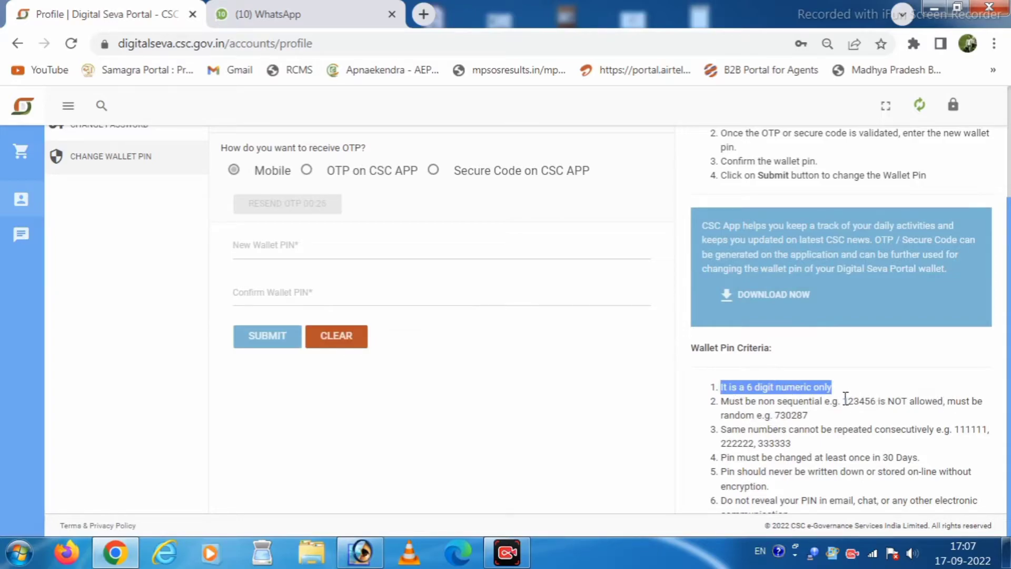
left_click_drag(844, 401, 883, 401)
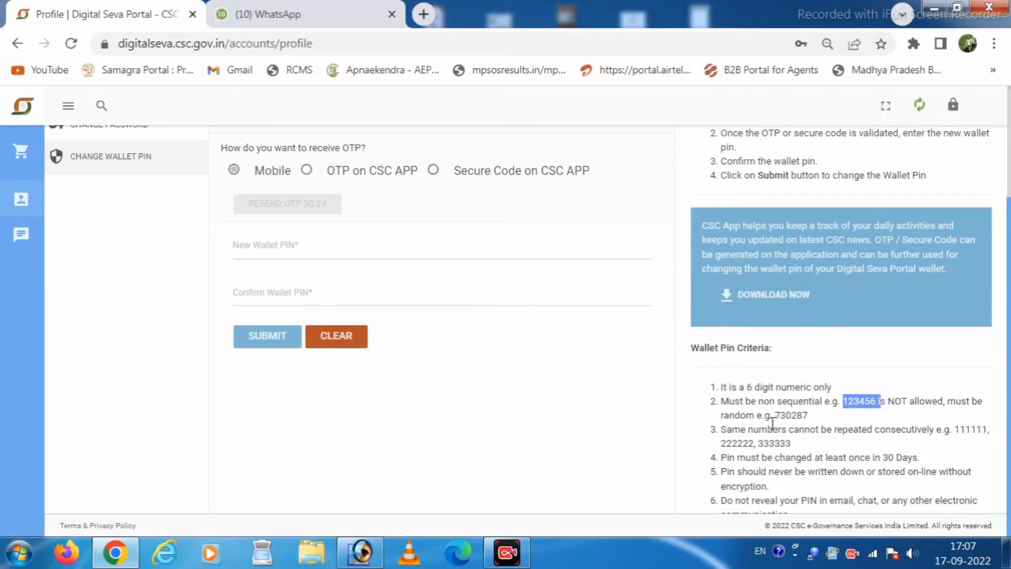
double_click(790, 415)
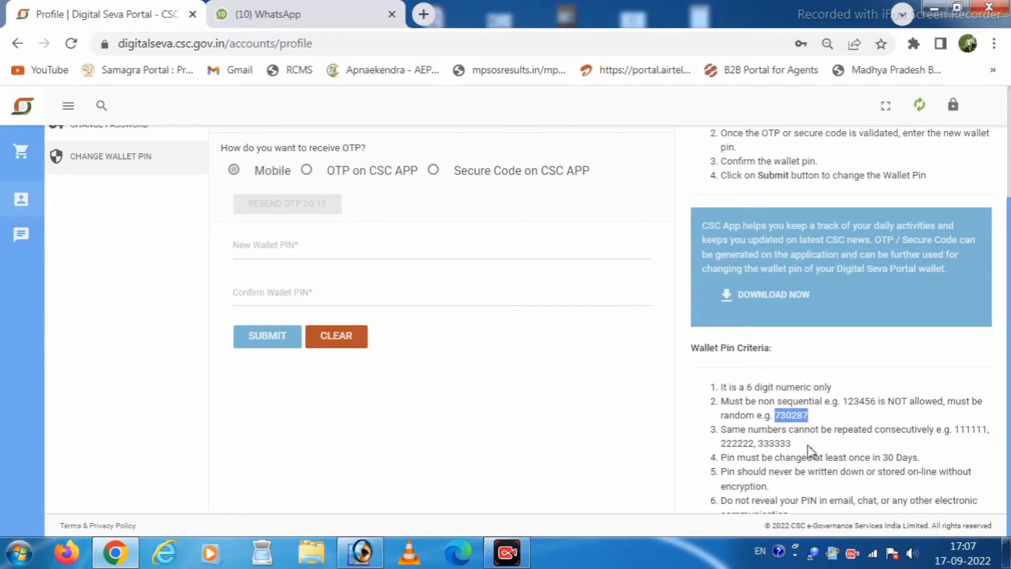
Enter the new six-digit wallet PIN and type it again in Confirm Wallet PIN
left_click(302, 250)
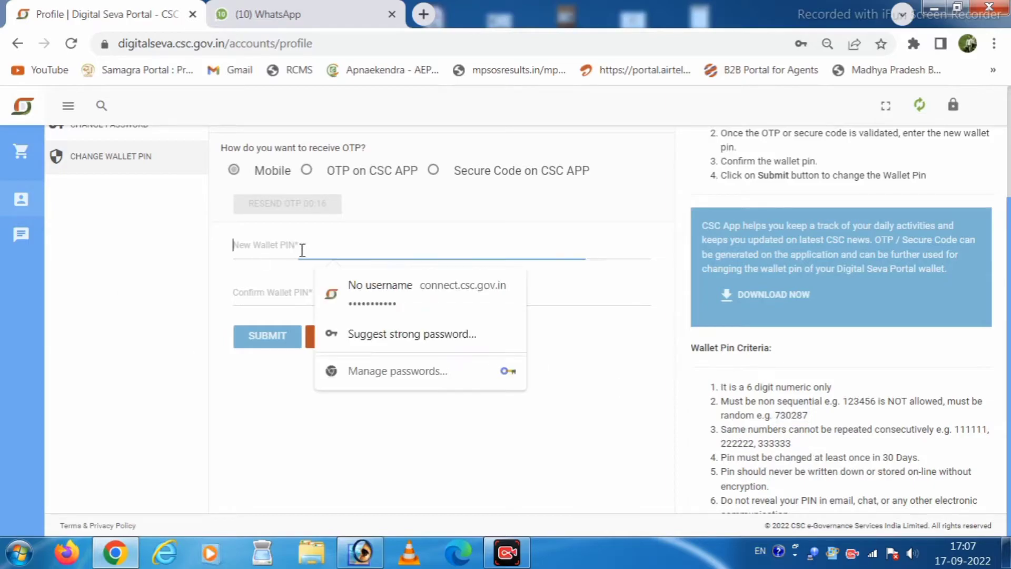
type("7")
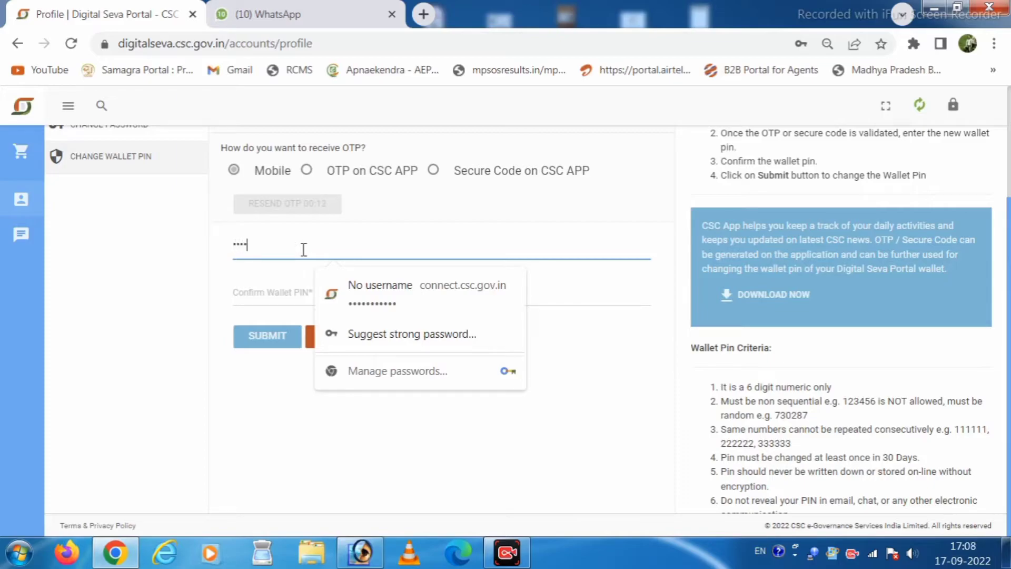
left_click(279, 284)
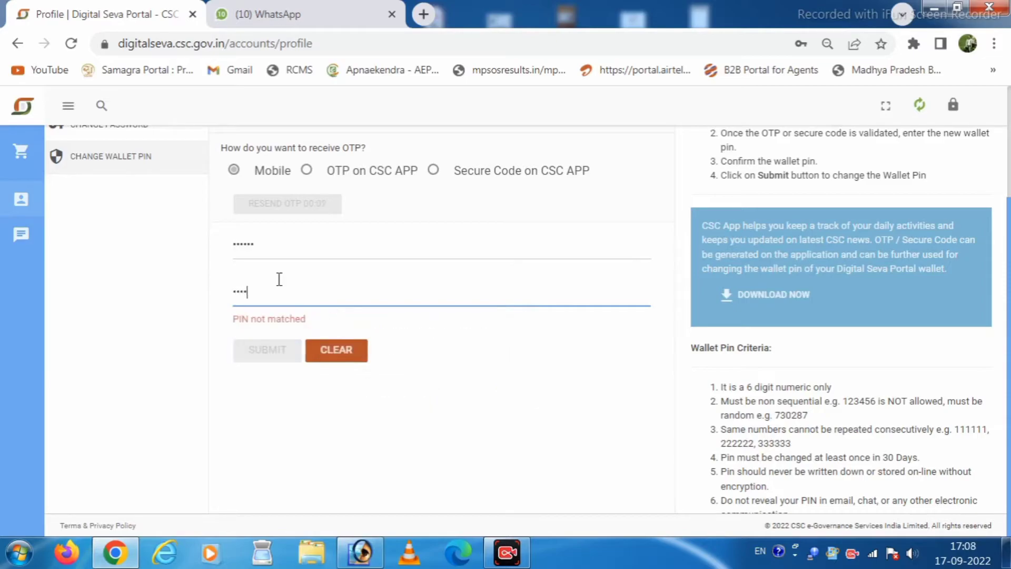
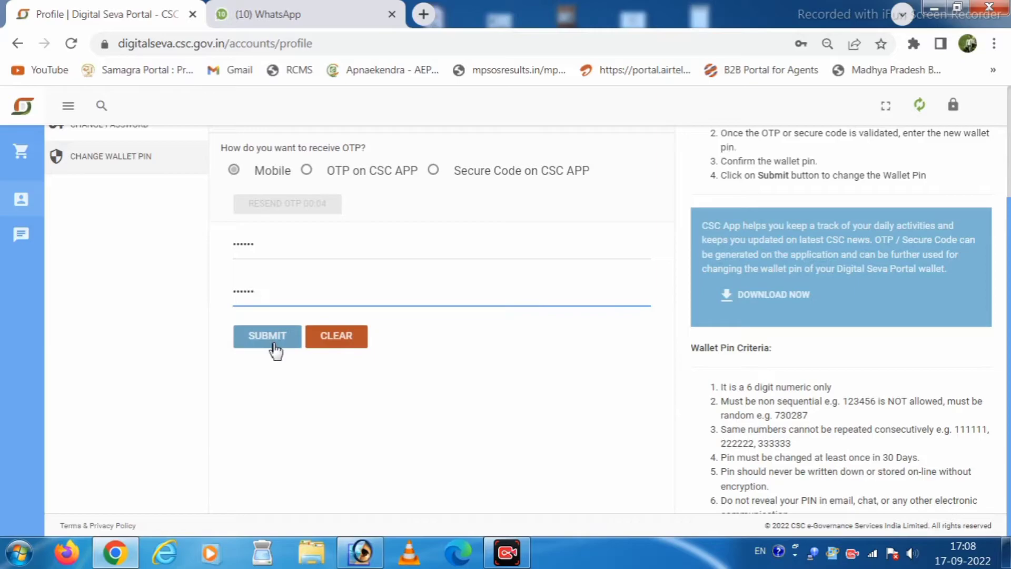
Submit the new wallet PIN and decline Chrome's offer to save the password
left_click(274, 349)
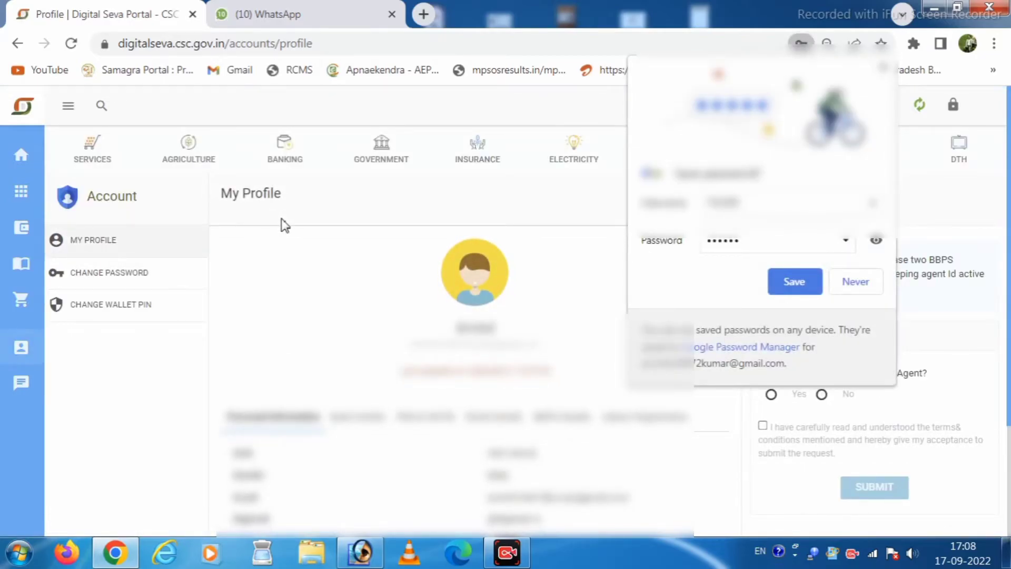
left_click(857, 284)
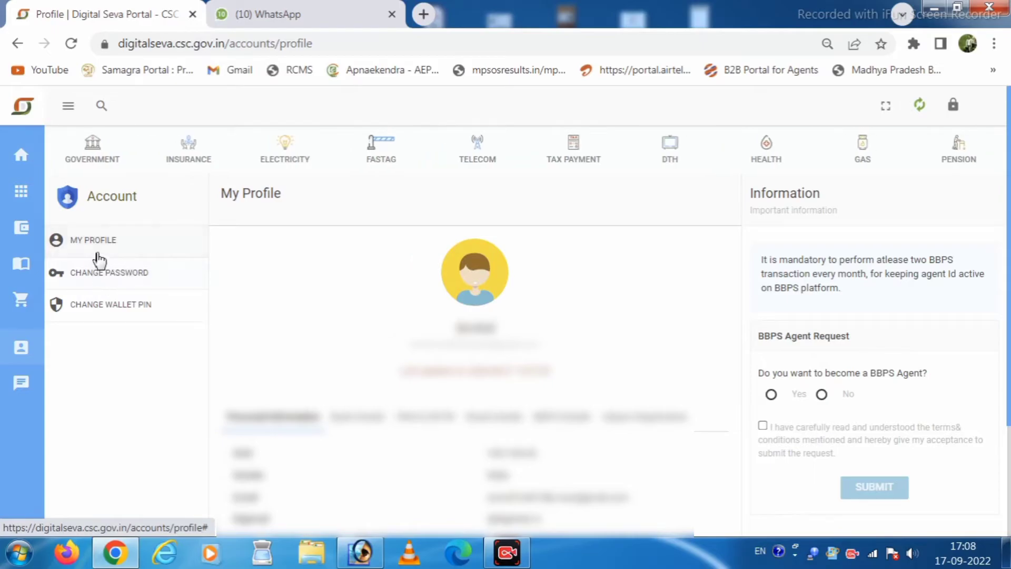
mouse_move(21, 228)
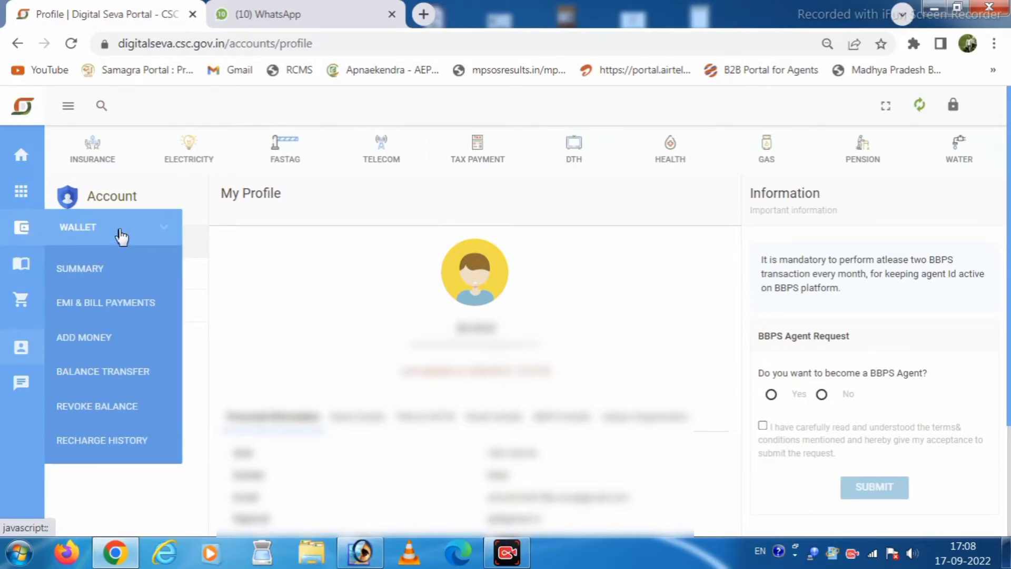
Go to Wallet > Add Money and review the NEFT/IMPS and DigiPay loading instructions
left_click(77, 347)
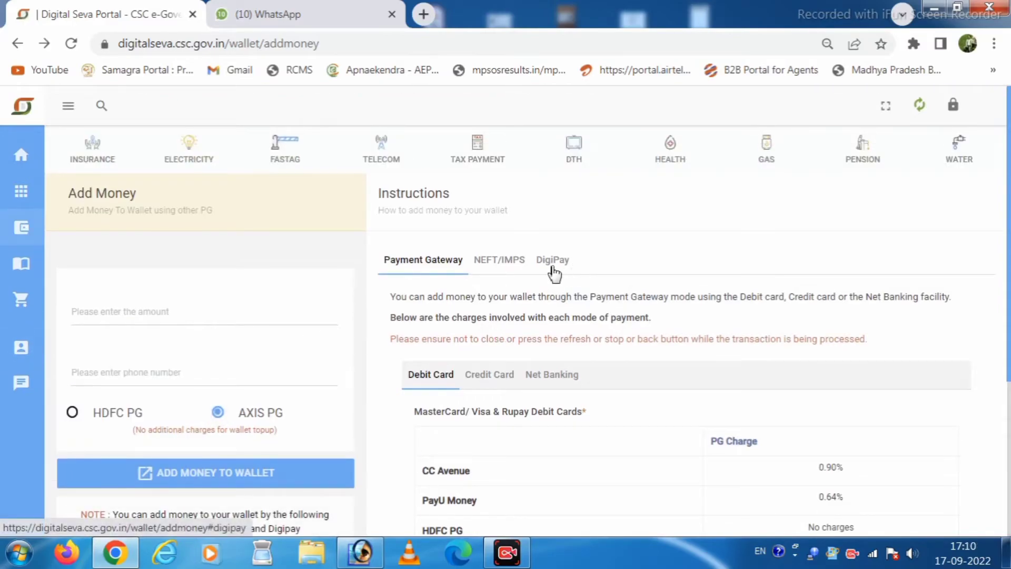
left_click(499, 261)
scroll(531, 295, "down", 5)
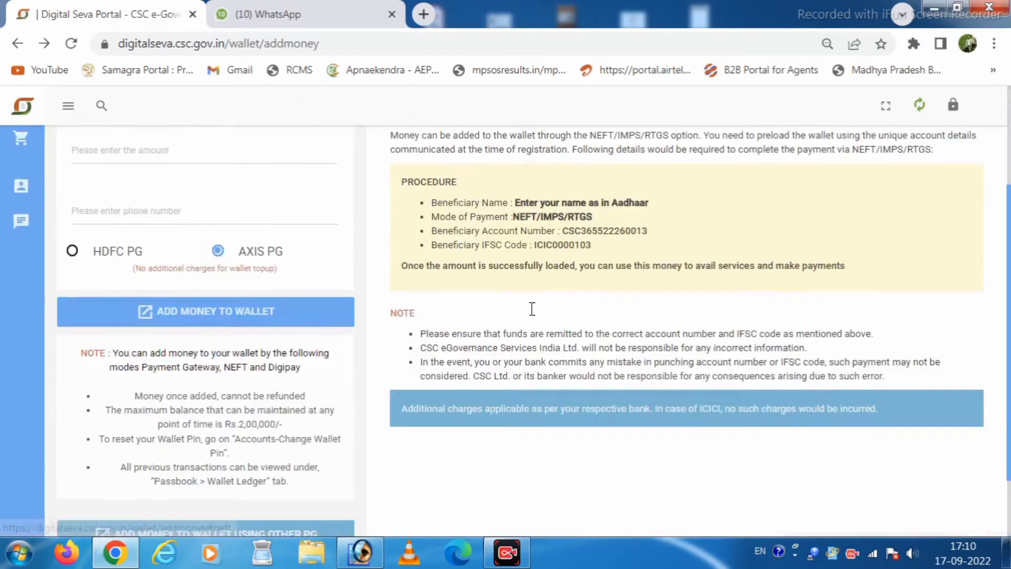
scroll(532, 305, "up", 5)
left_click(552, 261)
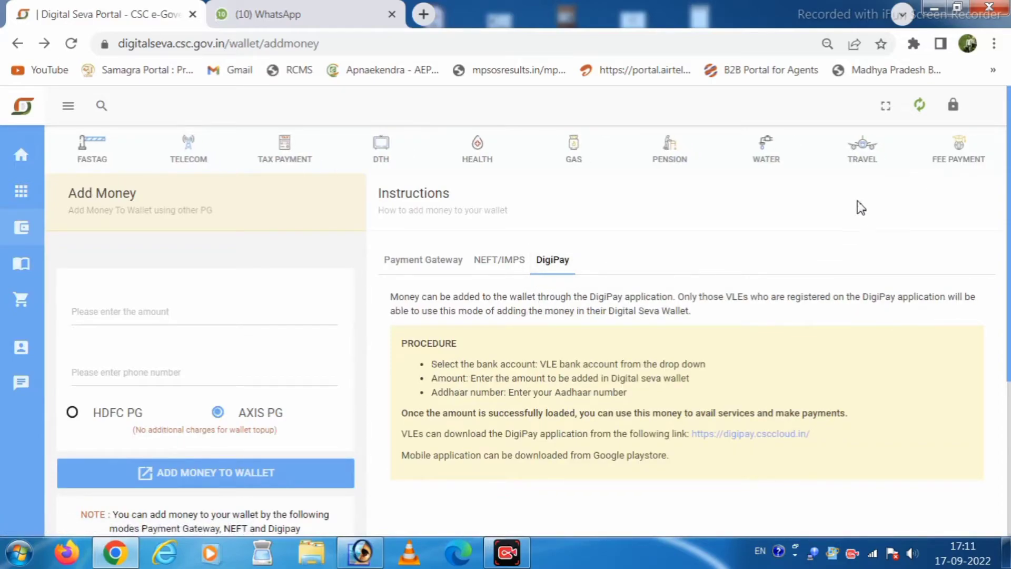
scroll(225, 297, "down", 2)
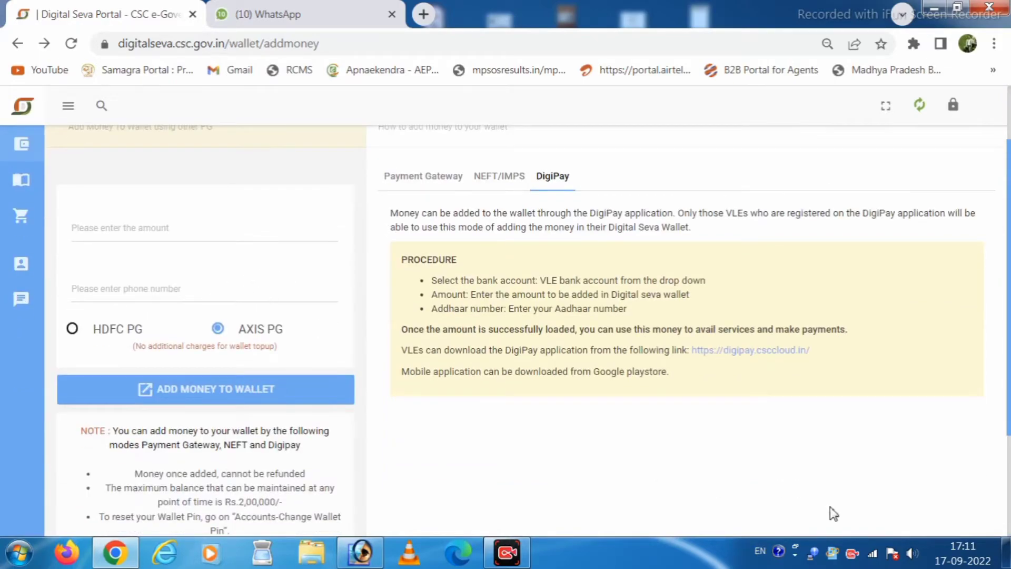
scroll(322, 456, "down", 3)
Choose 'Add Money to Wallet using other PG', enter 500 as the amount, and type a remark
left_click(161, 459)
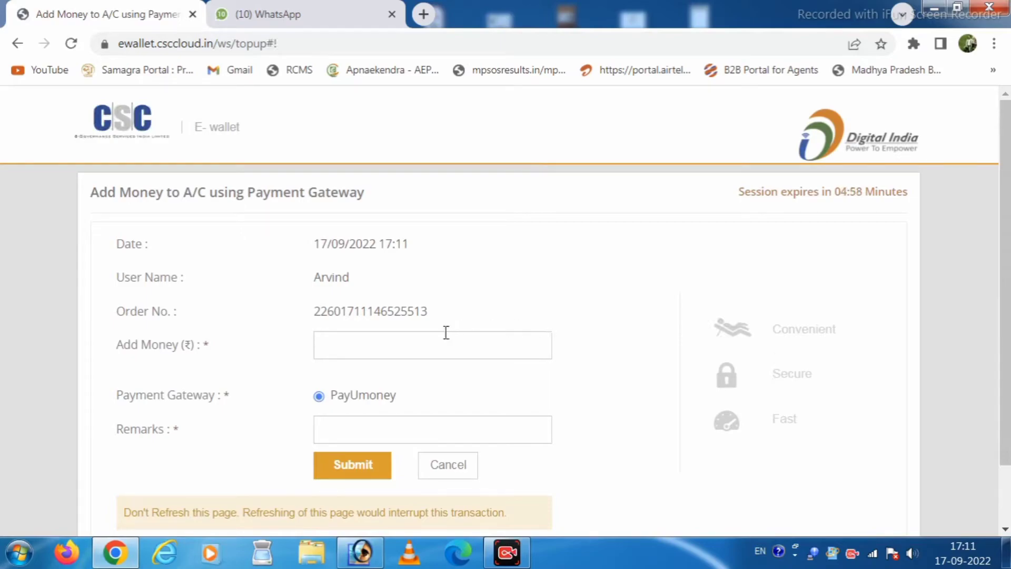
left_click(372, 341)
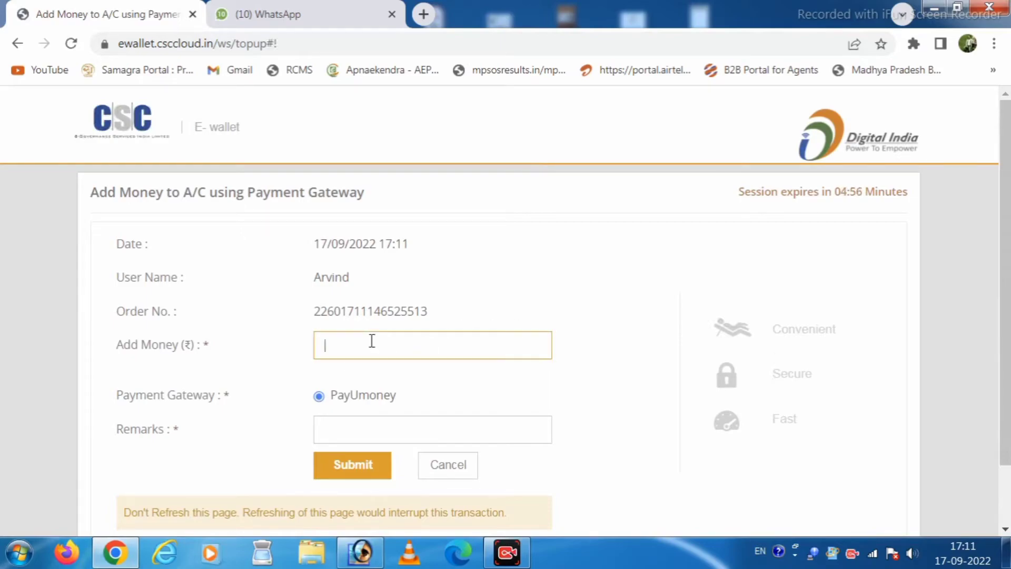
type("500")
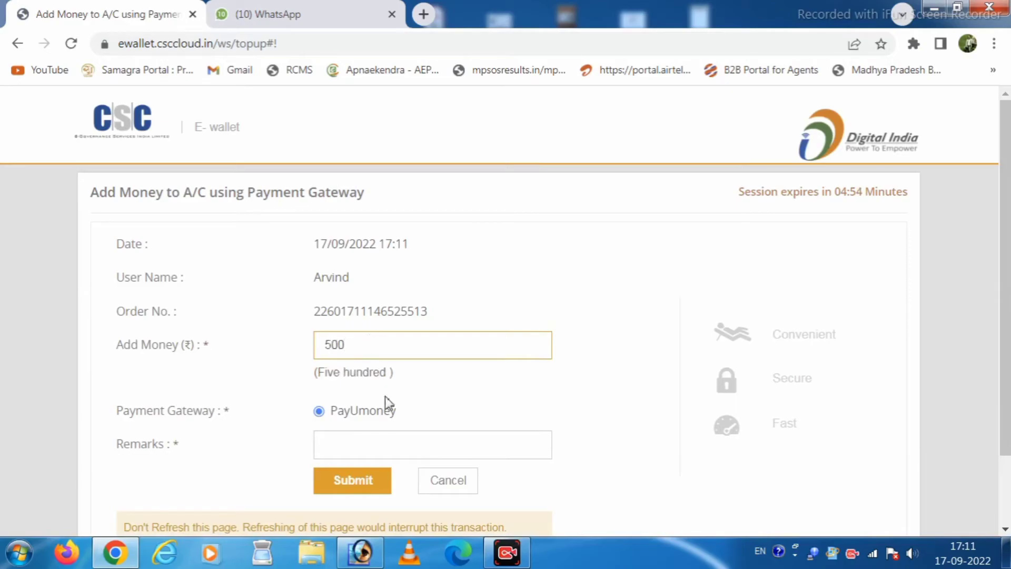
scroll(384, 396, "down", 2)
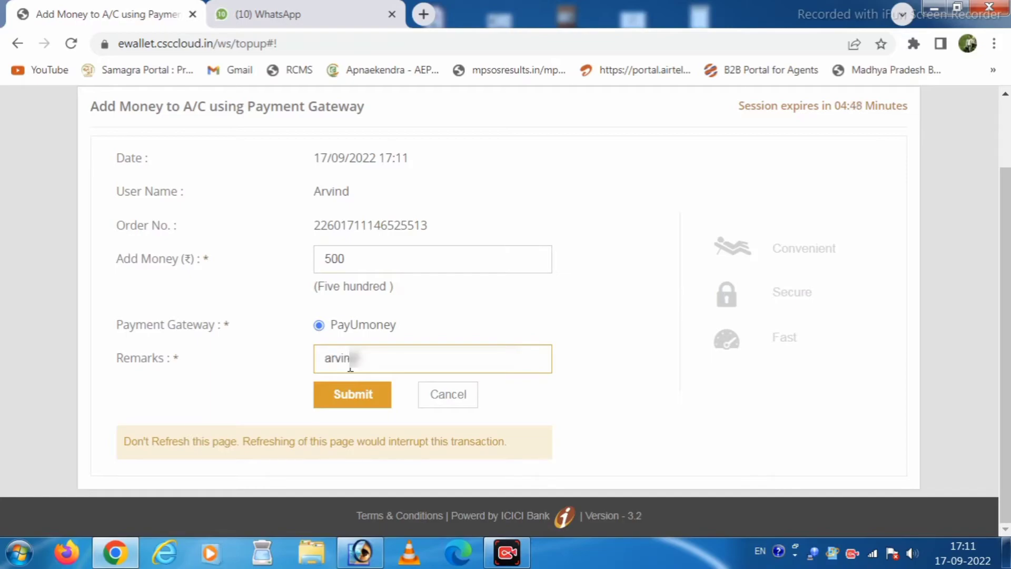
type("d")
key("BackSpace")
type("kuma")
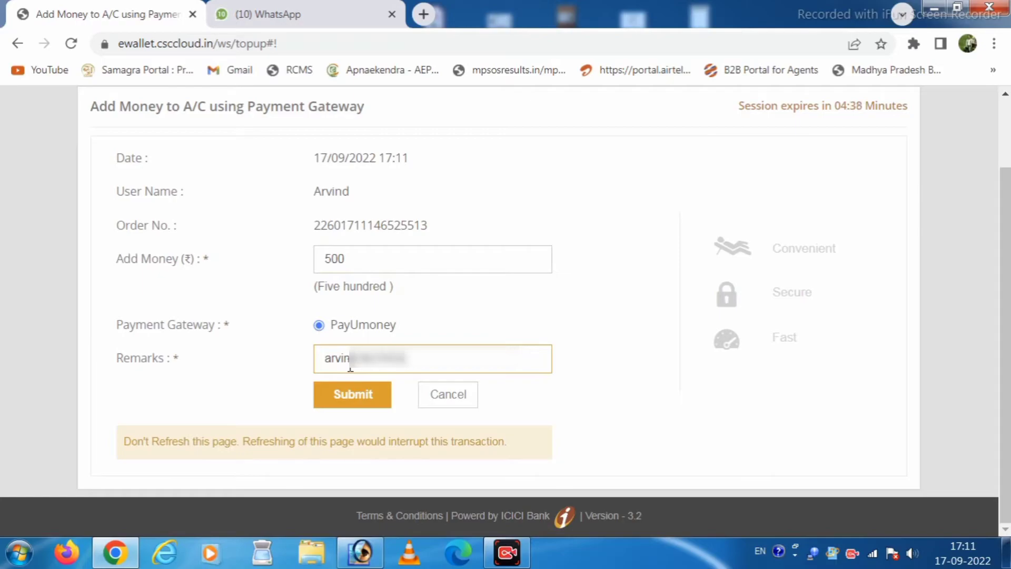
Submit the ₹500 top-up and choose PhonePe UPI at the PayU checkout
left_click(362, 394)
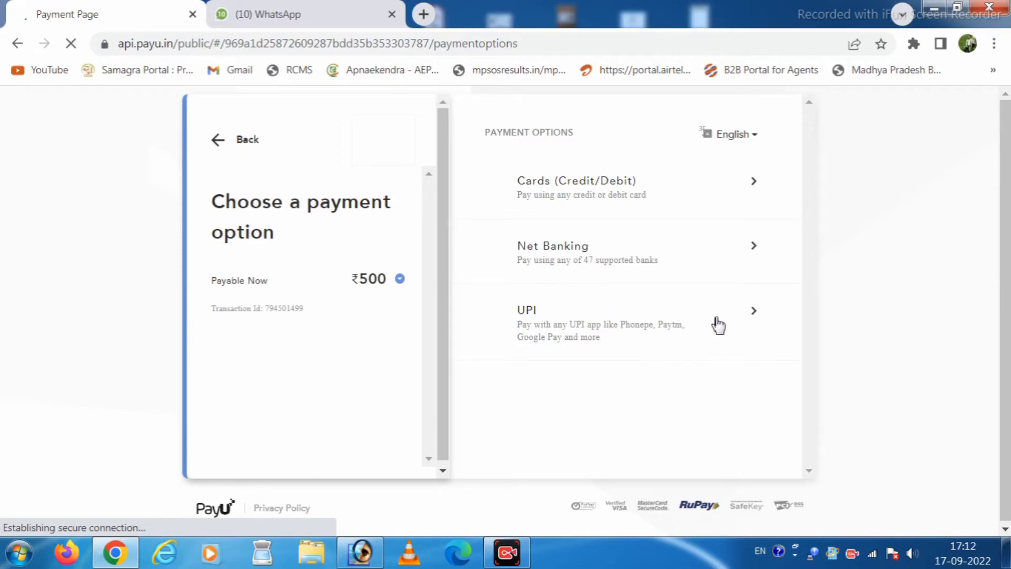
left_click(612, 335)
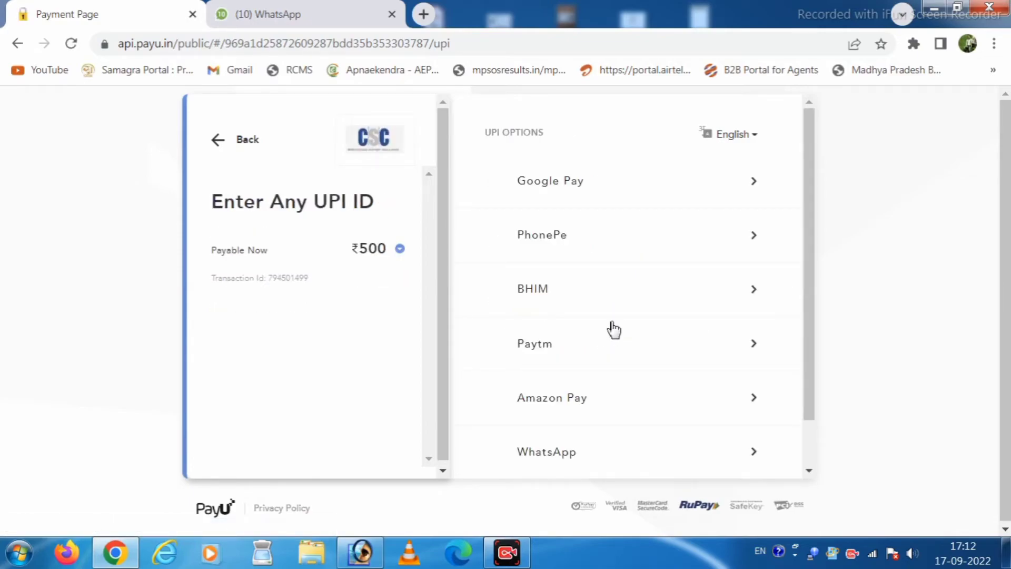
left_click(740, 235)
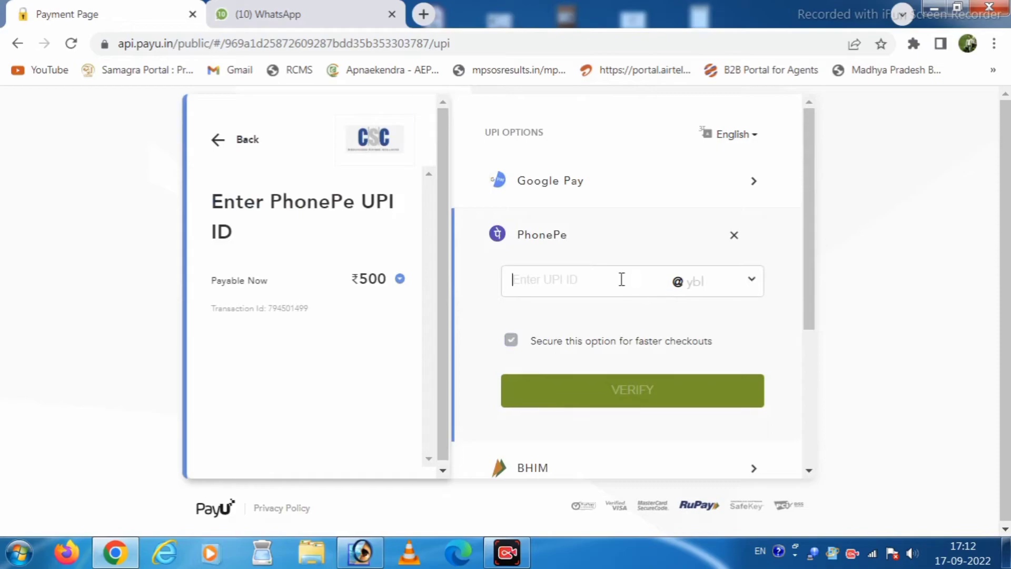
left_click(753, 281)
left_click(754, 281)
left_click(596, 284)
key("ctrl+v")
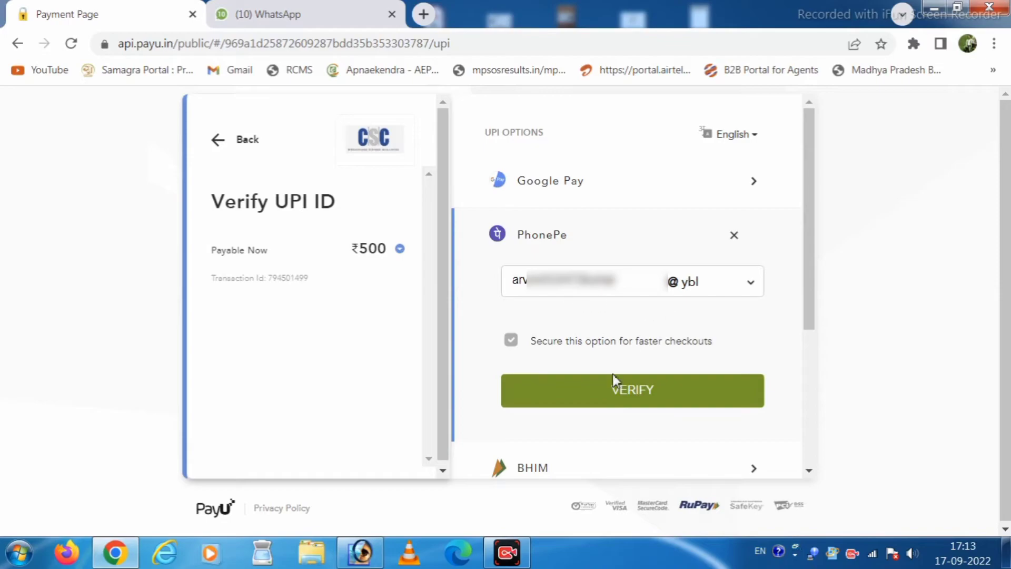
left_click(638, 394)
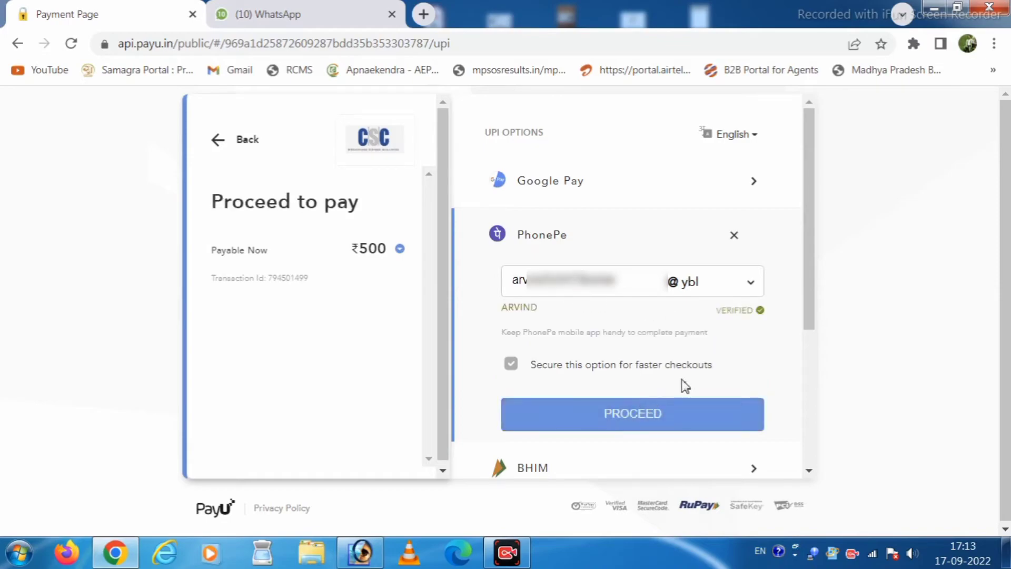
Proceed with the ₹500 PhonePe UPI payment and return to the Digital Seva home page after the Topup Success
left_click(636, 416)
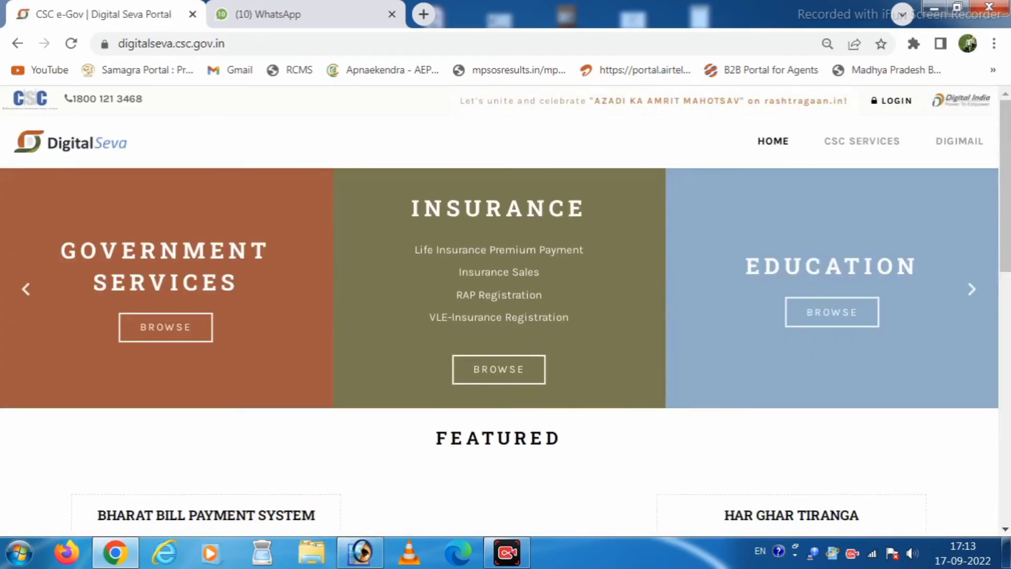
Sign back in through Digital Seva Connect with username, password and captcha to reach the dashboard
scroll(803, 324, "down", 1)
scroll(803, 325, "down", 8)
scroll(717, 332, "up", 10)
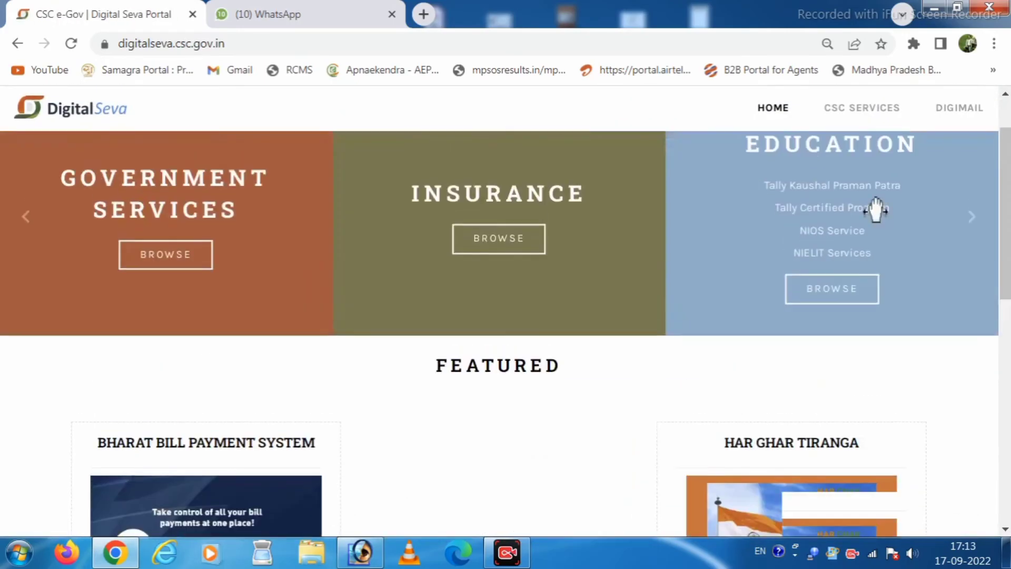
left_click(893, 100)
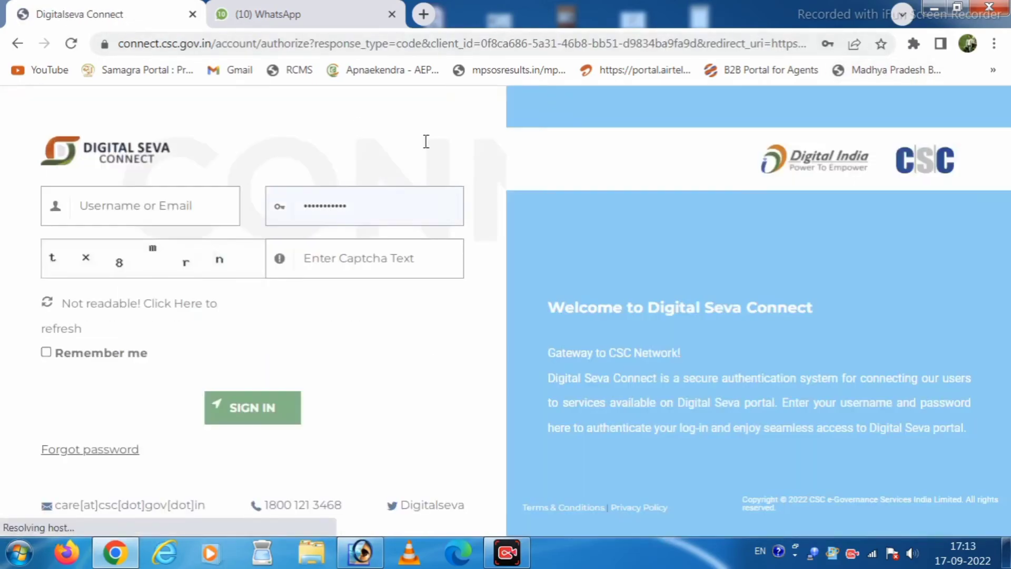
left_click(170, 207)
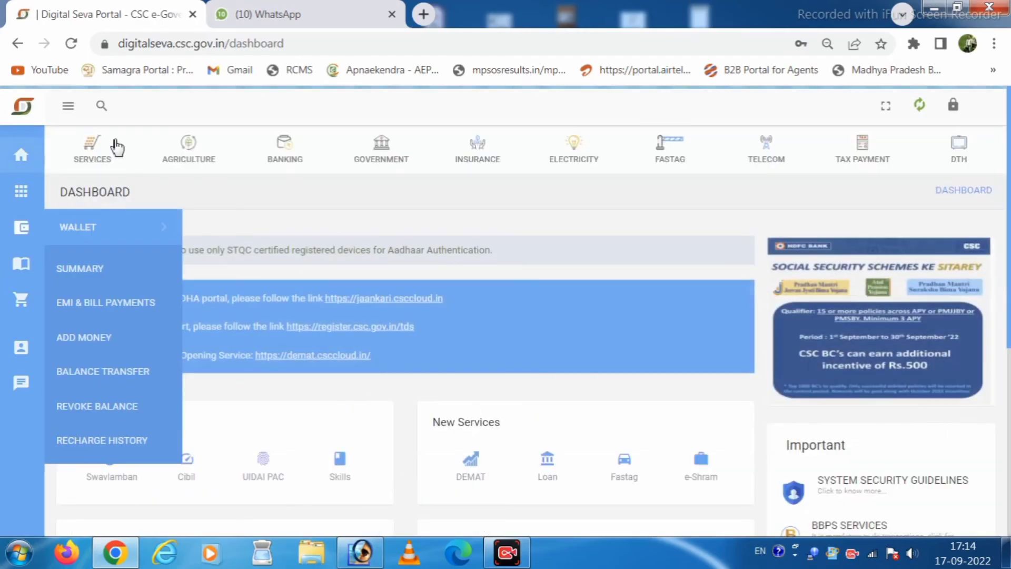
mouse_move(20, 226)
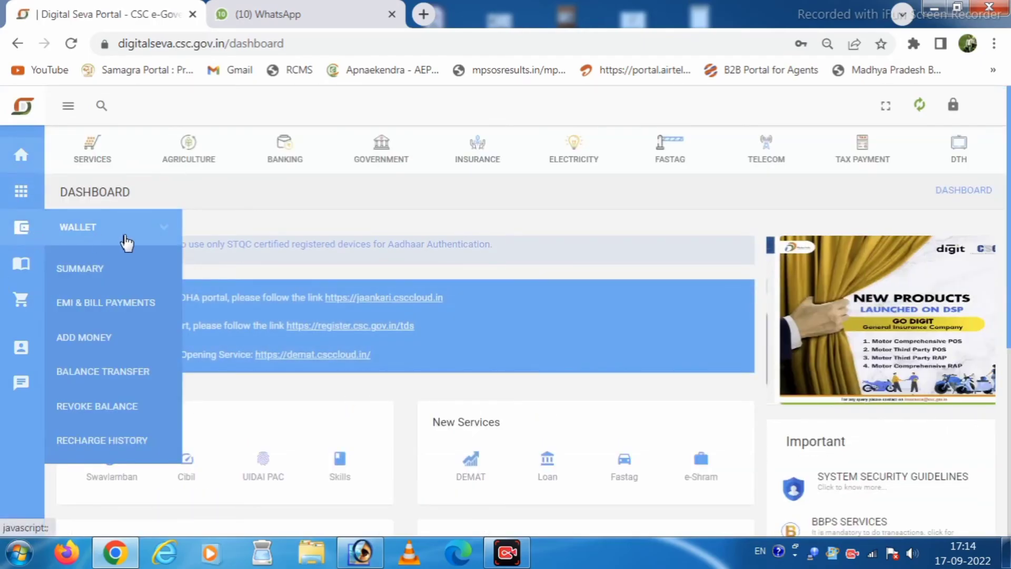
Open the wallet summary and confirm the Balance tile shows 500.00
left_click(99, 276)
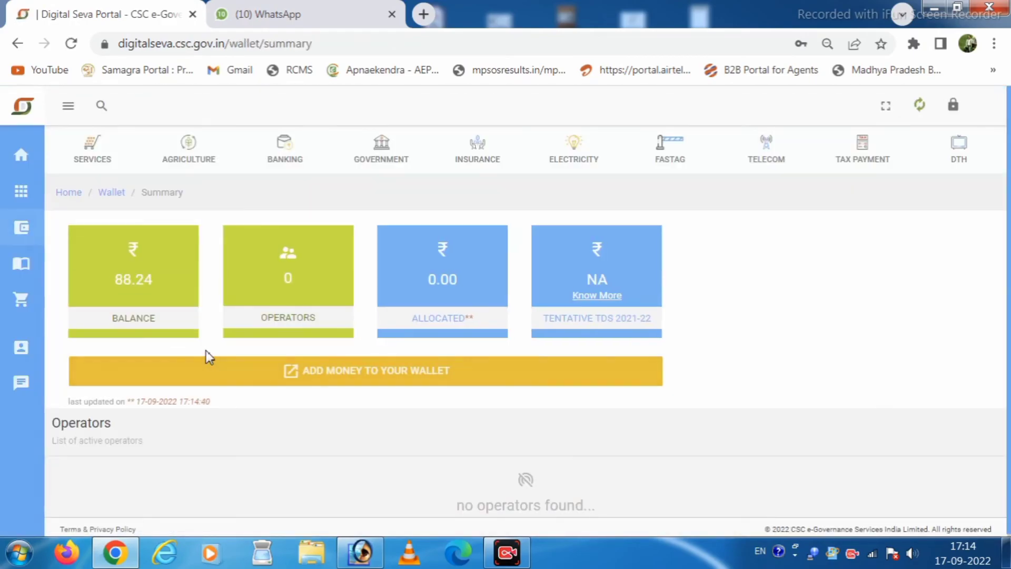
double_click(120, 279)
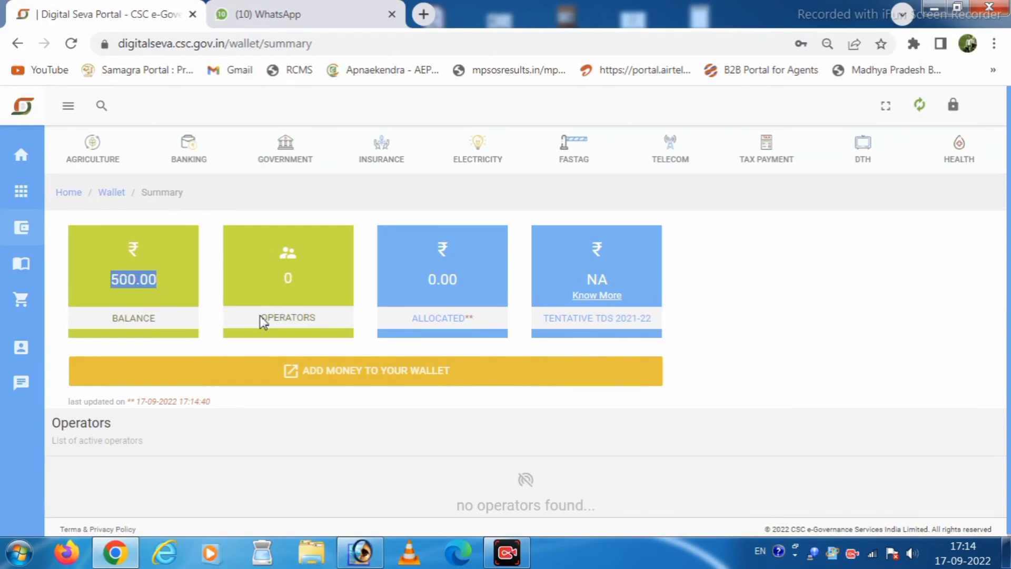
left_click_drag(265, 317, 332, 319)
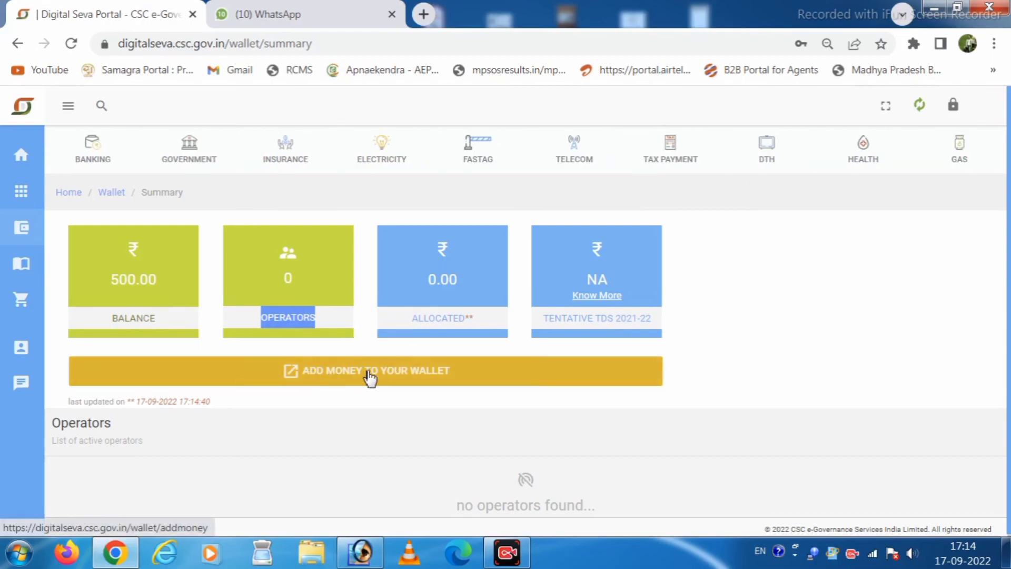
Open the Add Money to Your Wallet page and review its gateway charges
left_click(354, 377)
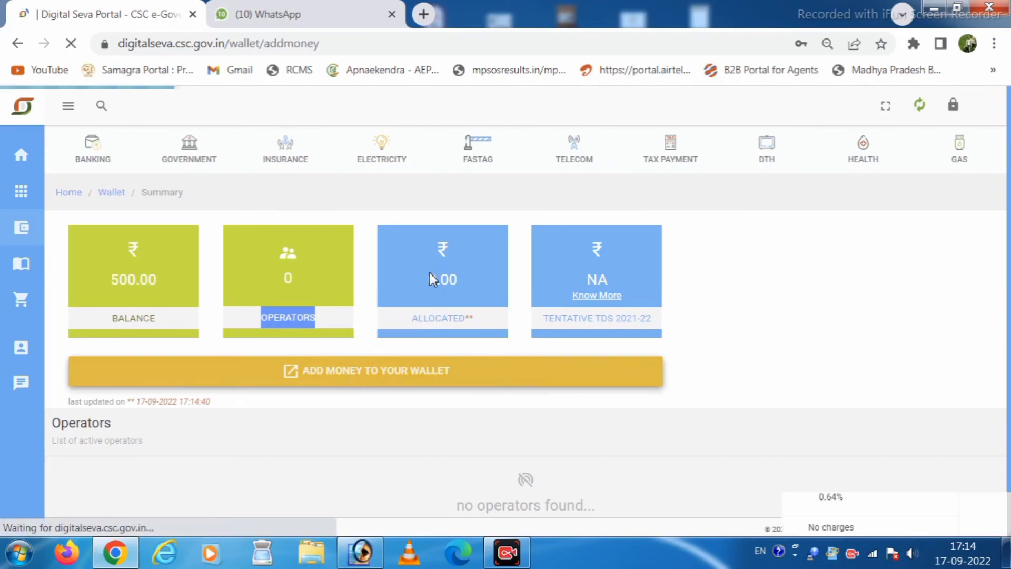
scroll(331, 342, "down", 2)
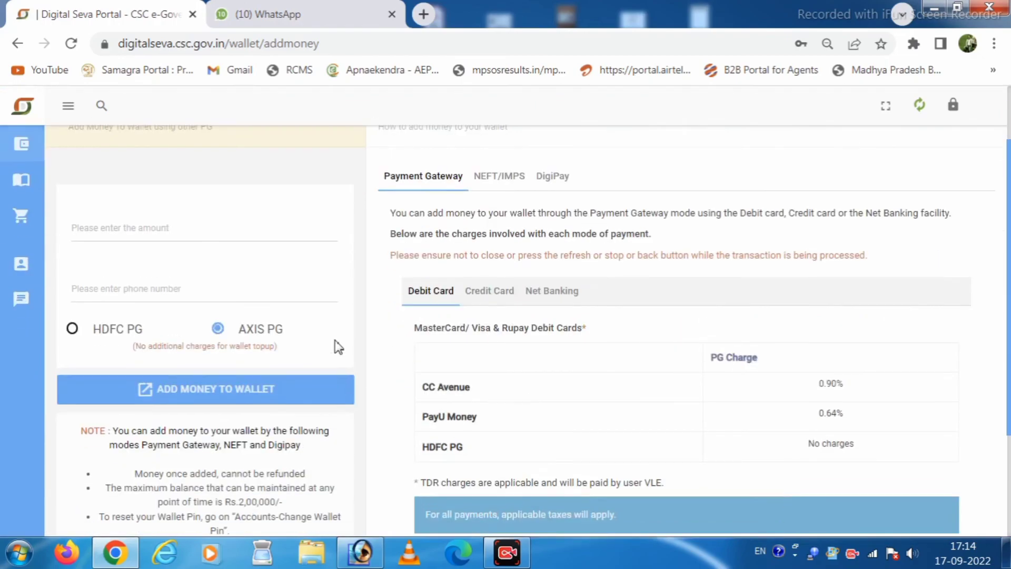
scroll(204, 255, "down", 3)
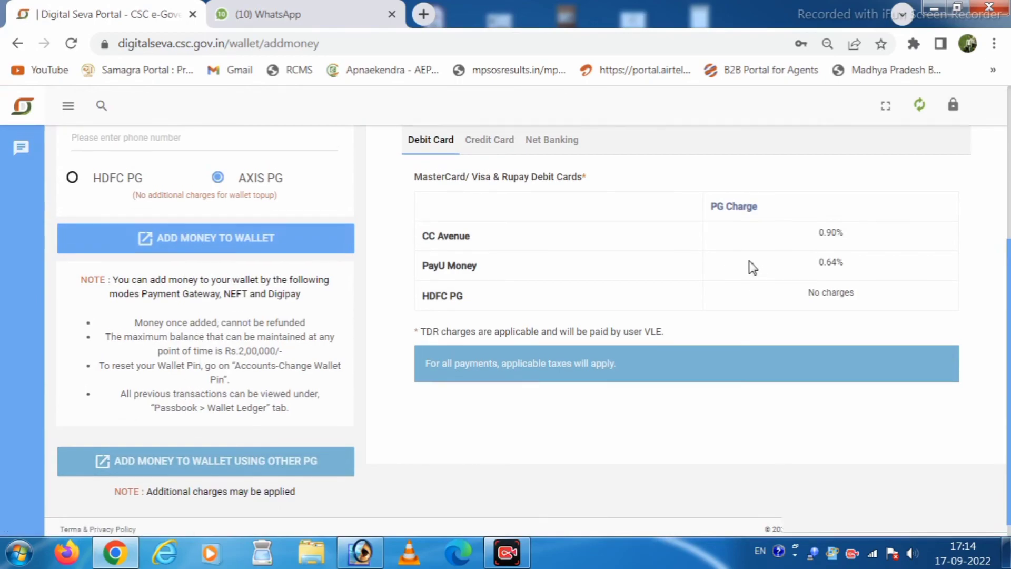
scroll(751, 266, "up", 5)
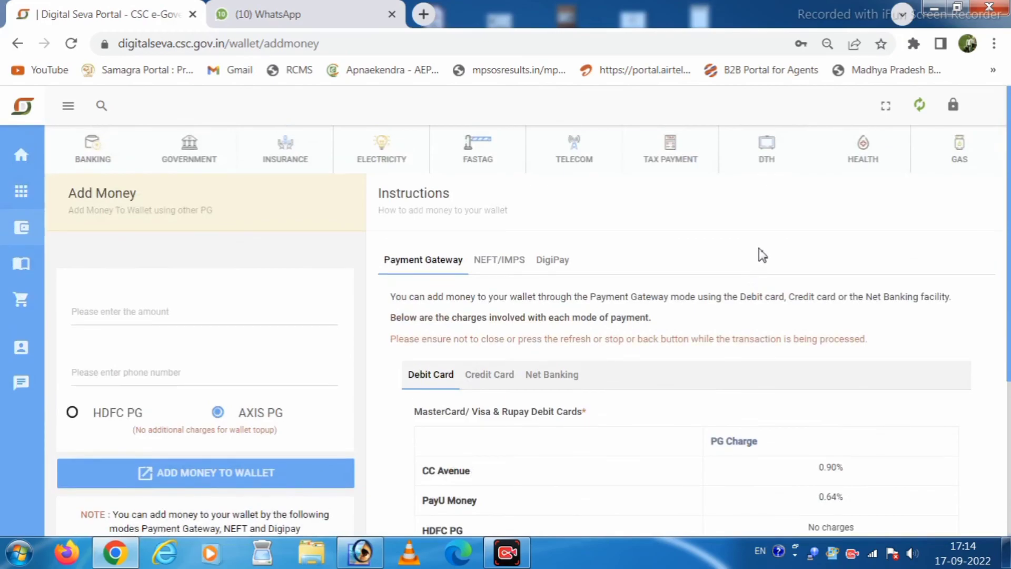